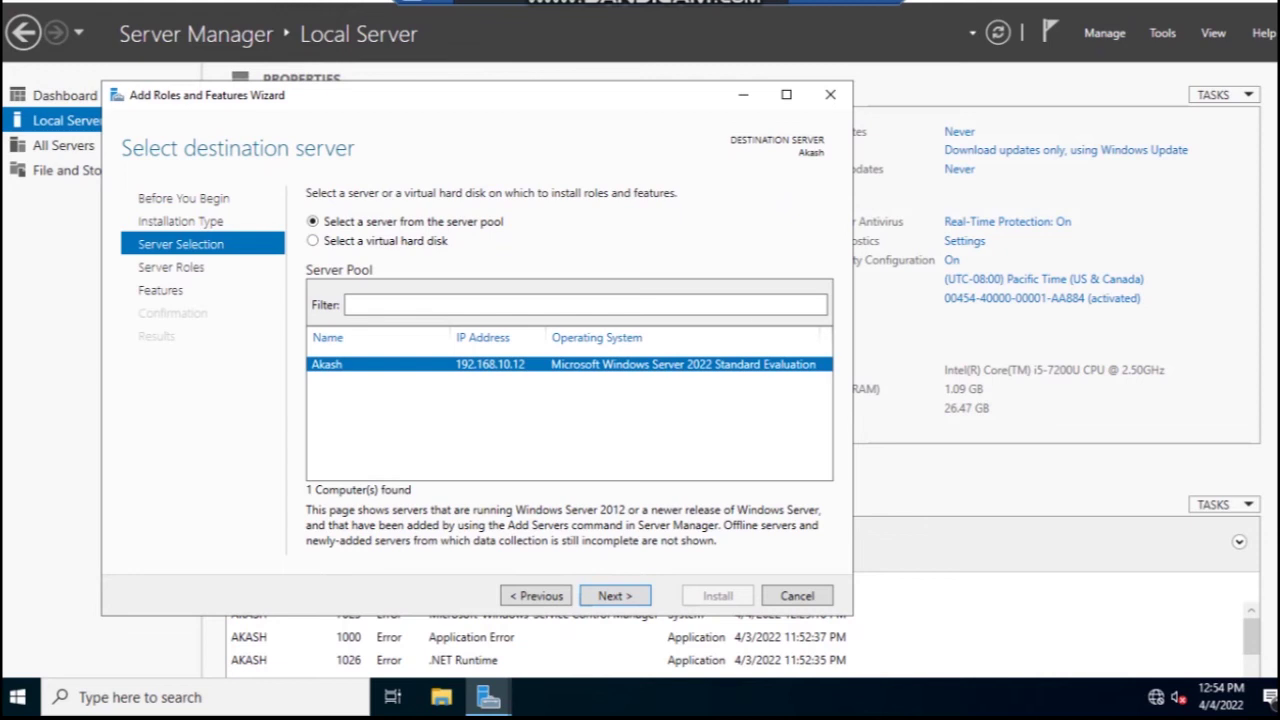
- Keep local server Akash as the destination and advance to the Server Roles page
{"action": "key", "text": "Return"}
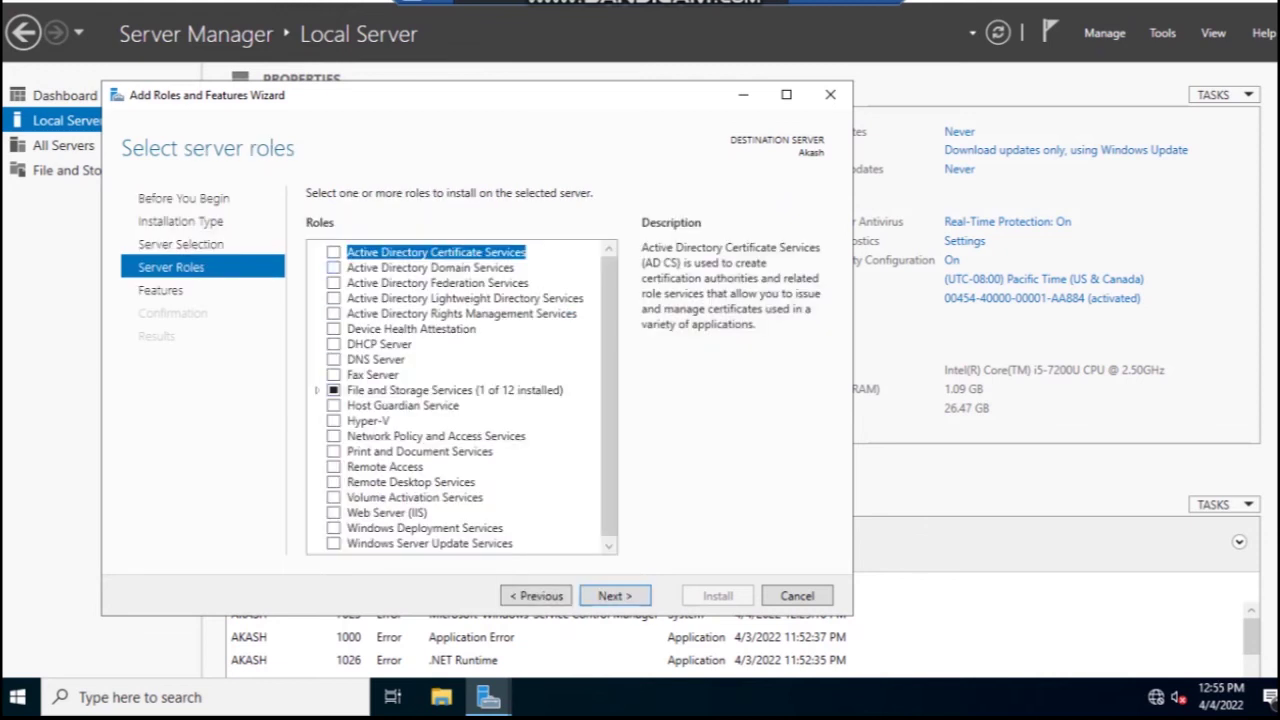
- Select Active Directory Domain Services and DNS Server with their required tools, then continue to Features
{"action": "left_click", "coordinate": [333, 267]}
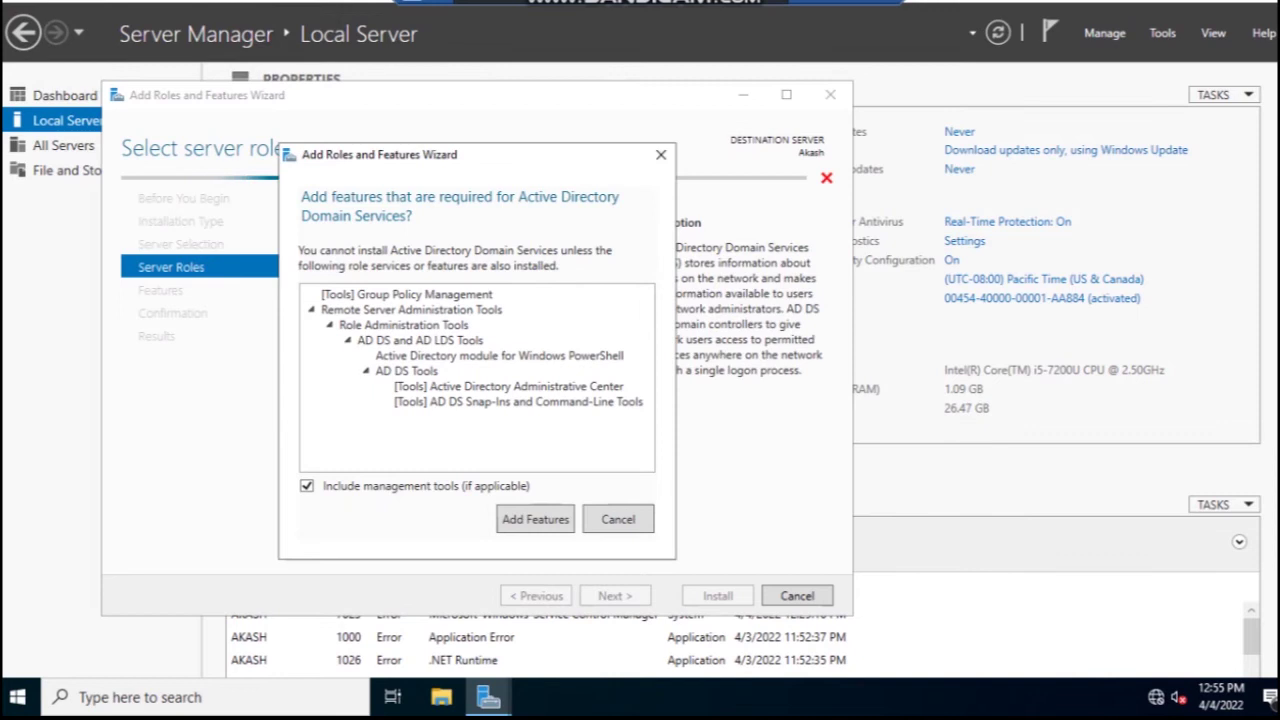
{"action": "key", "text": "Return"}
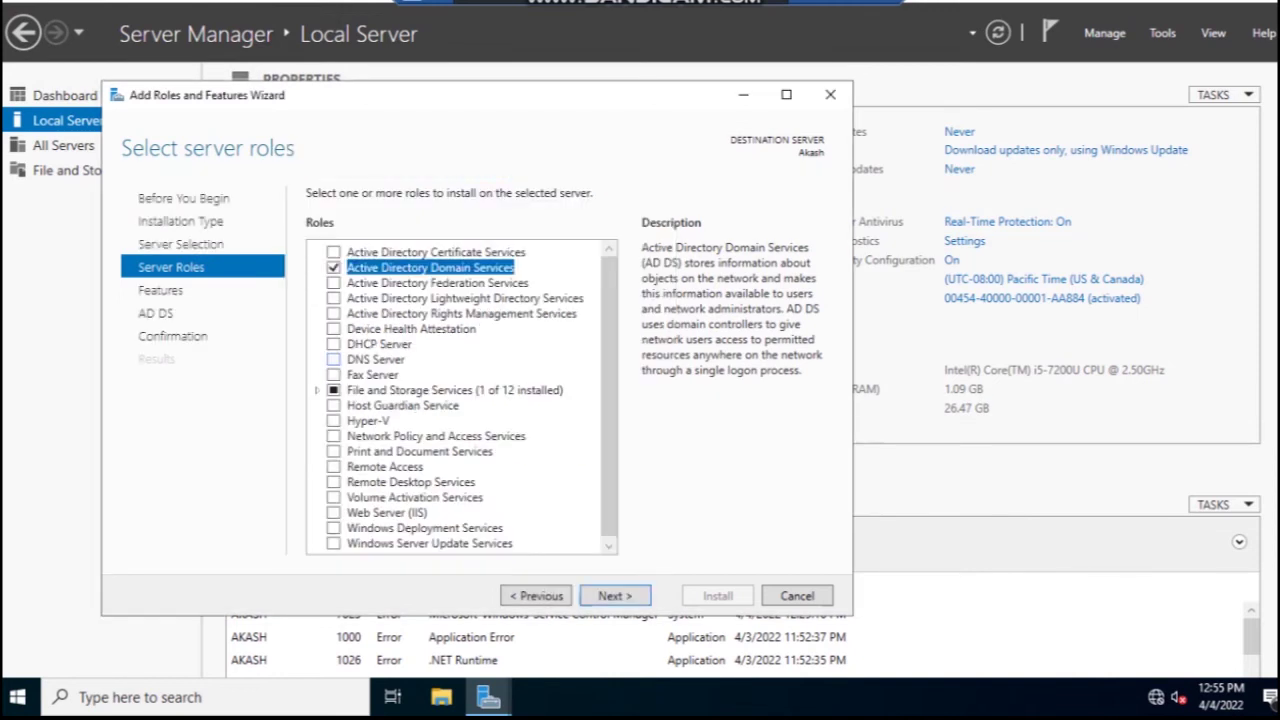
{"action": "left_click", "coordinate": [333, 359]}
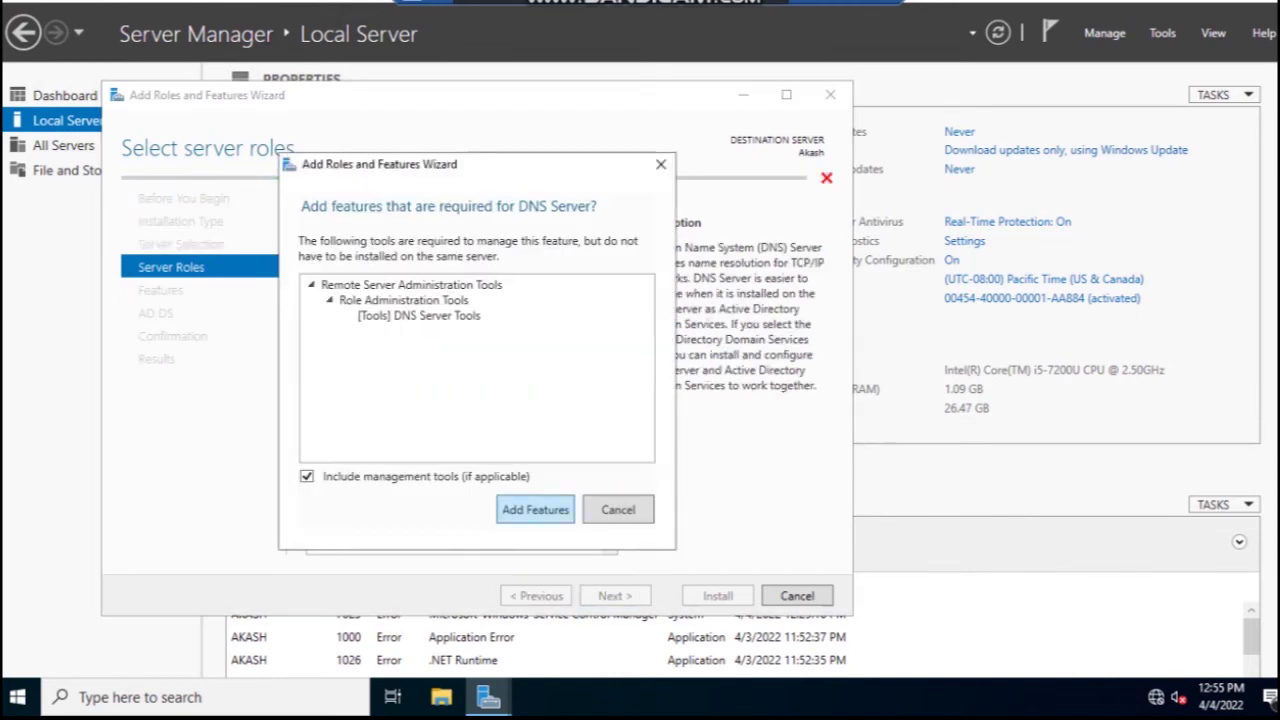
{"action": "key", "text": "Return"}
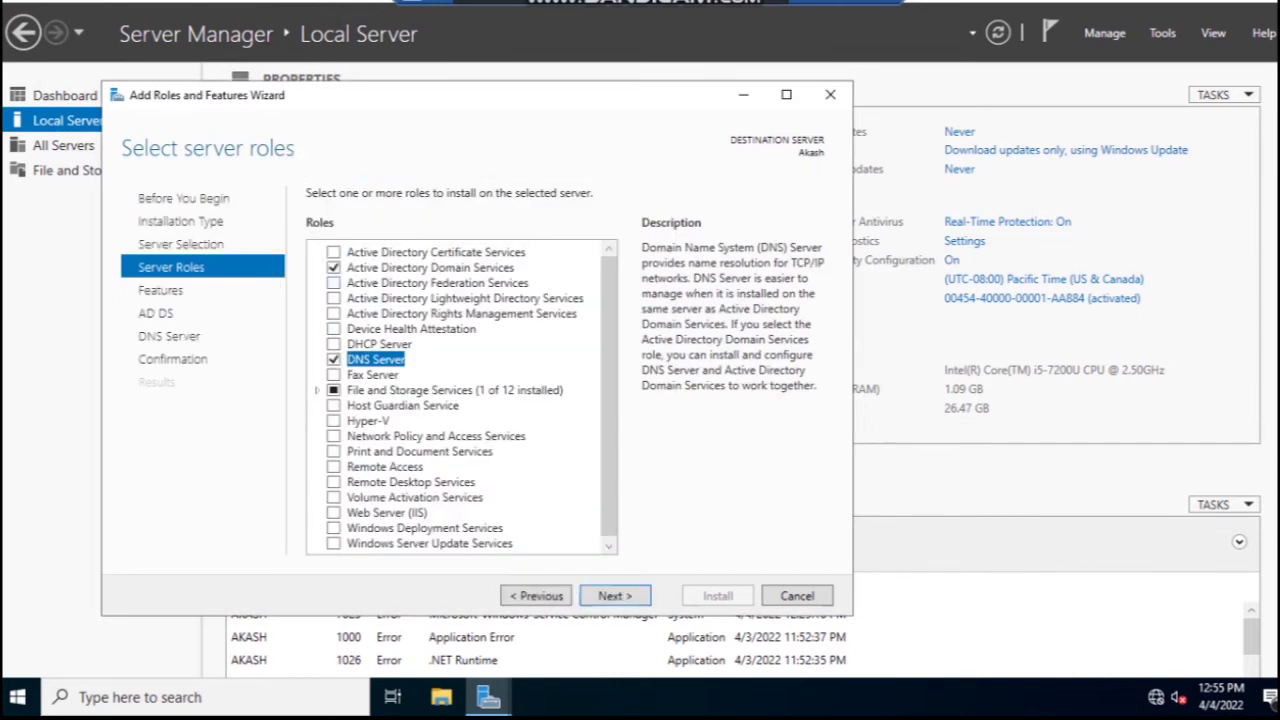
{"action": "key", "text": "Return"}
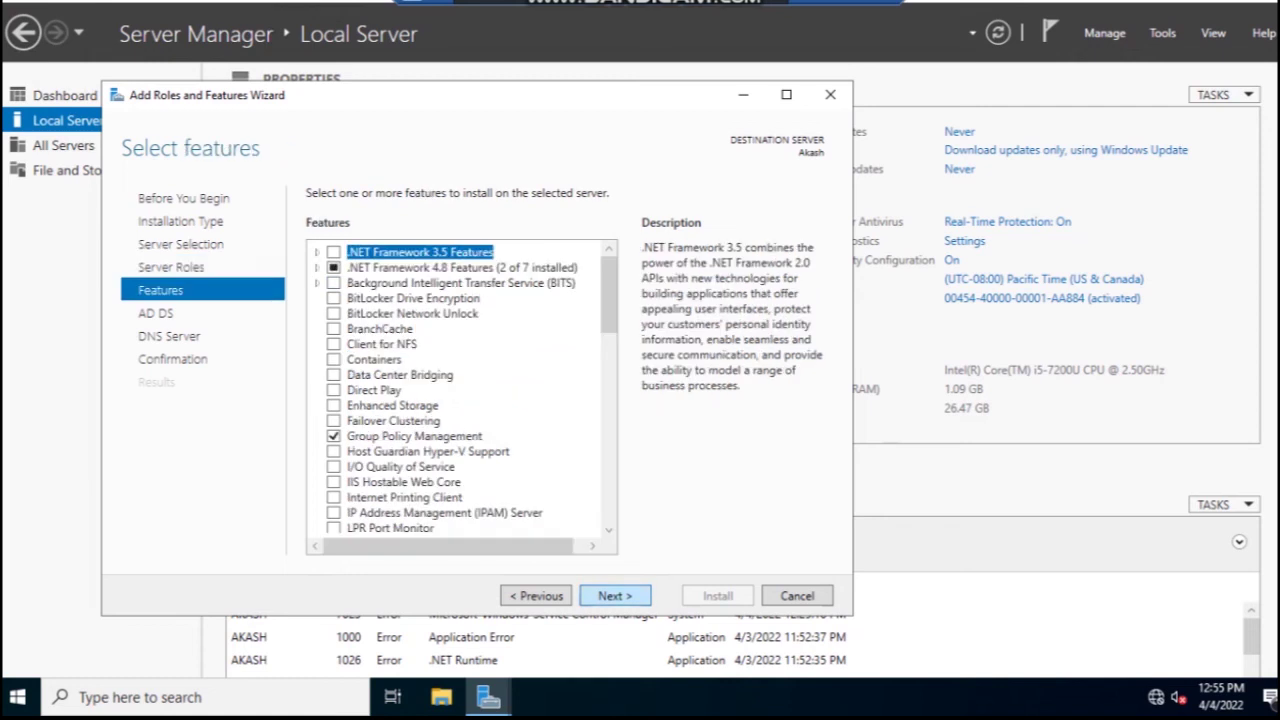
- Skip past Features, AD DS and DNS Server pages and enable automatic restart of the destination server
{"action": "key", "text": "Return"}
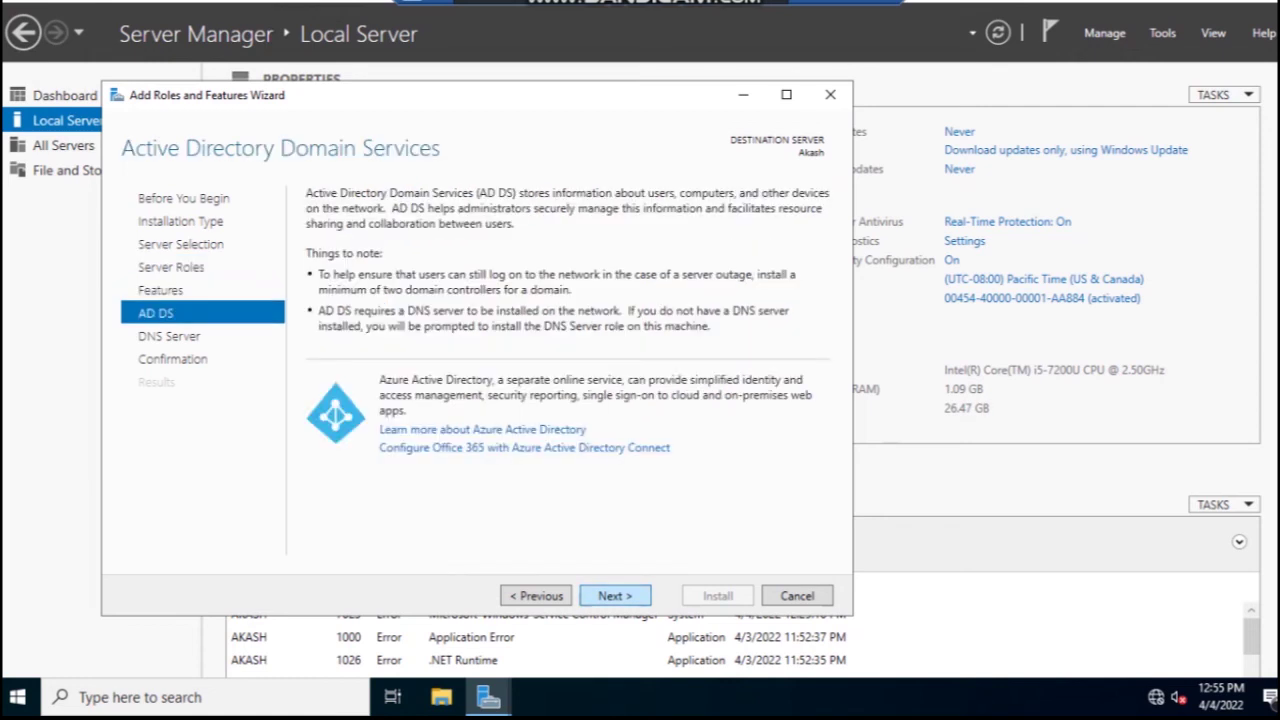
{"action": "key", "text": "Return"}
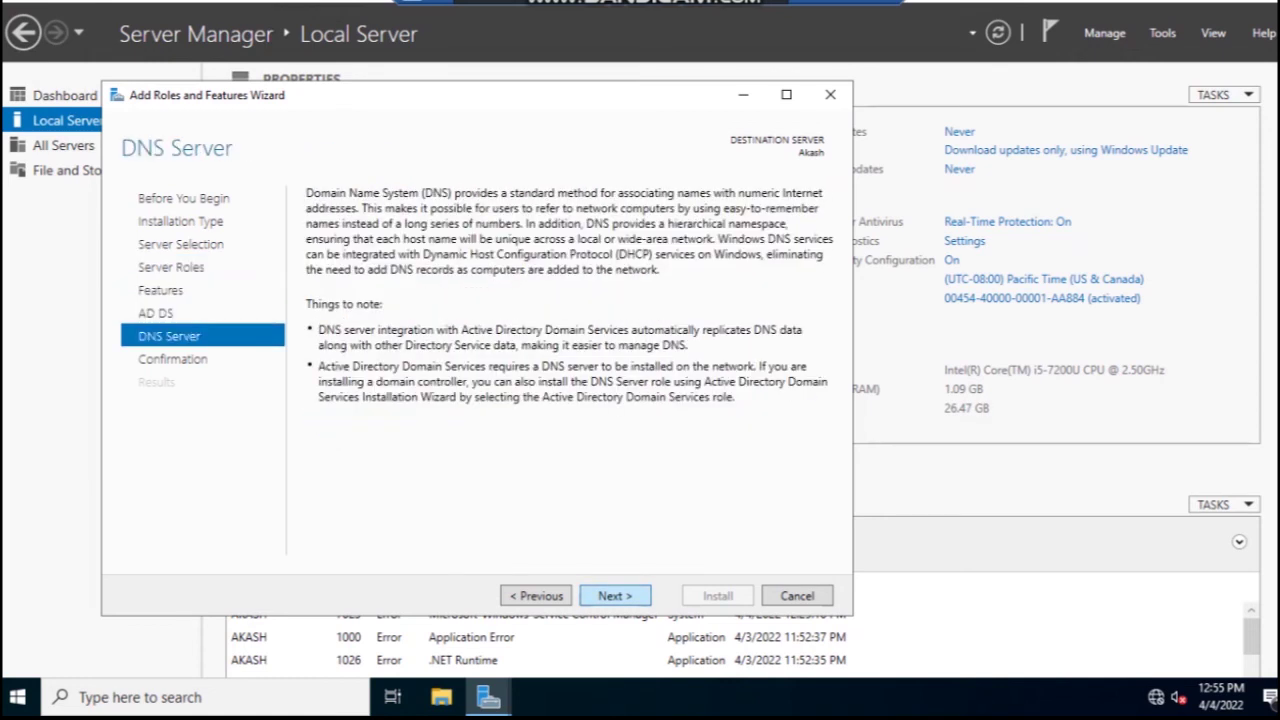
{"action": "key", "text": "Return"}
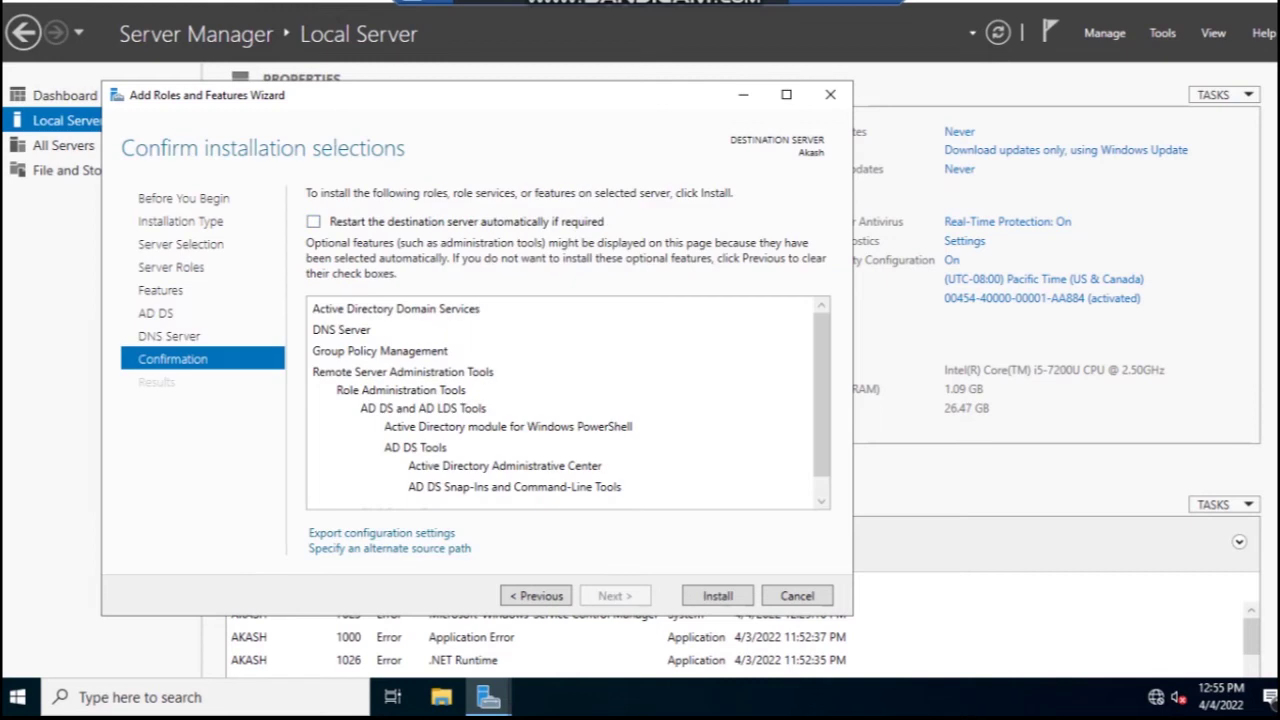
{"action": "key", "text": "space"}
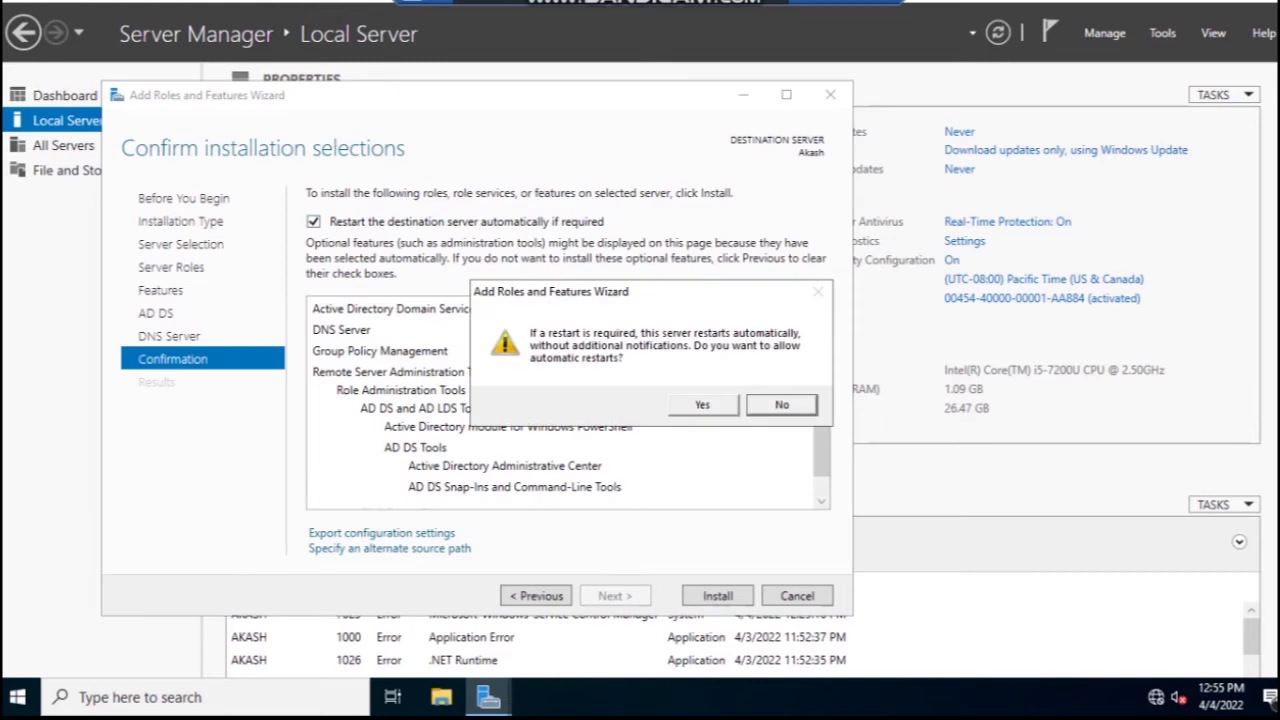
{"action": "key", "text": "Left"}
{"action": "key", "text": "Return"}
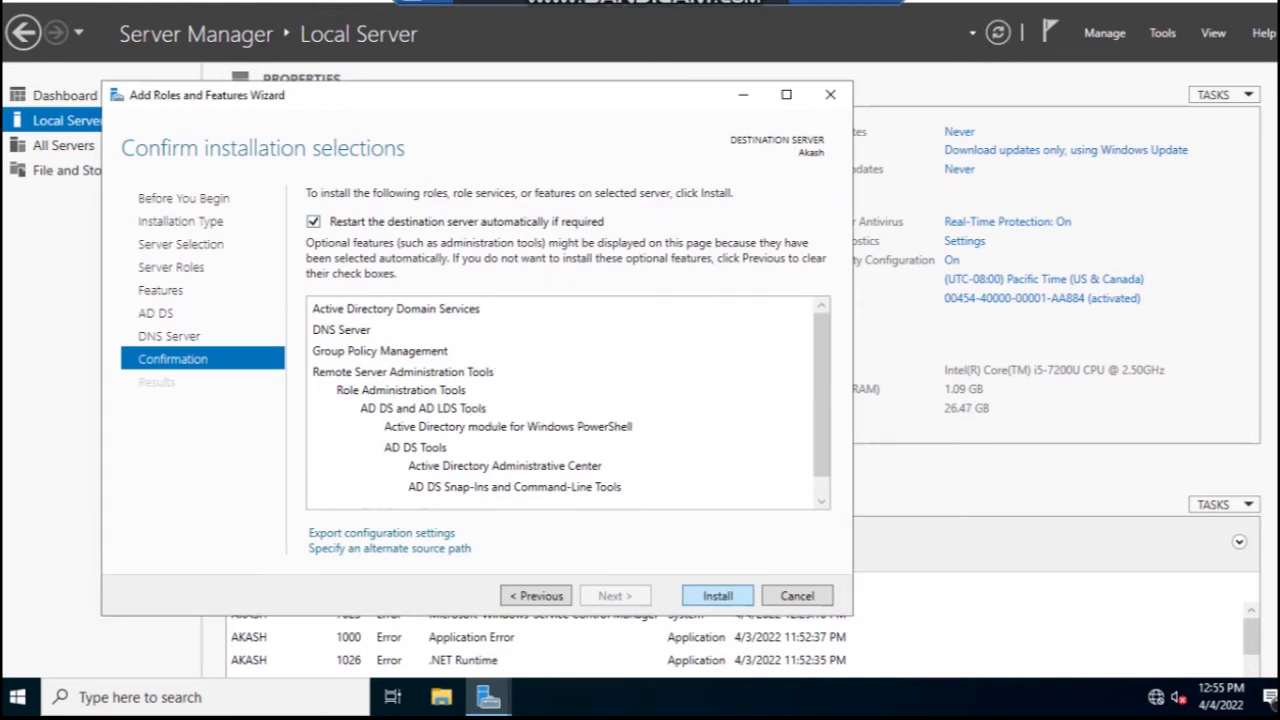
- Install AD DS, DNS Server and Group Policy Management, then close the wizard after success
{"action": "key", "text": "Return"}
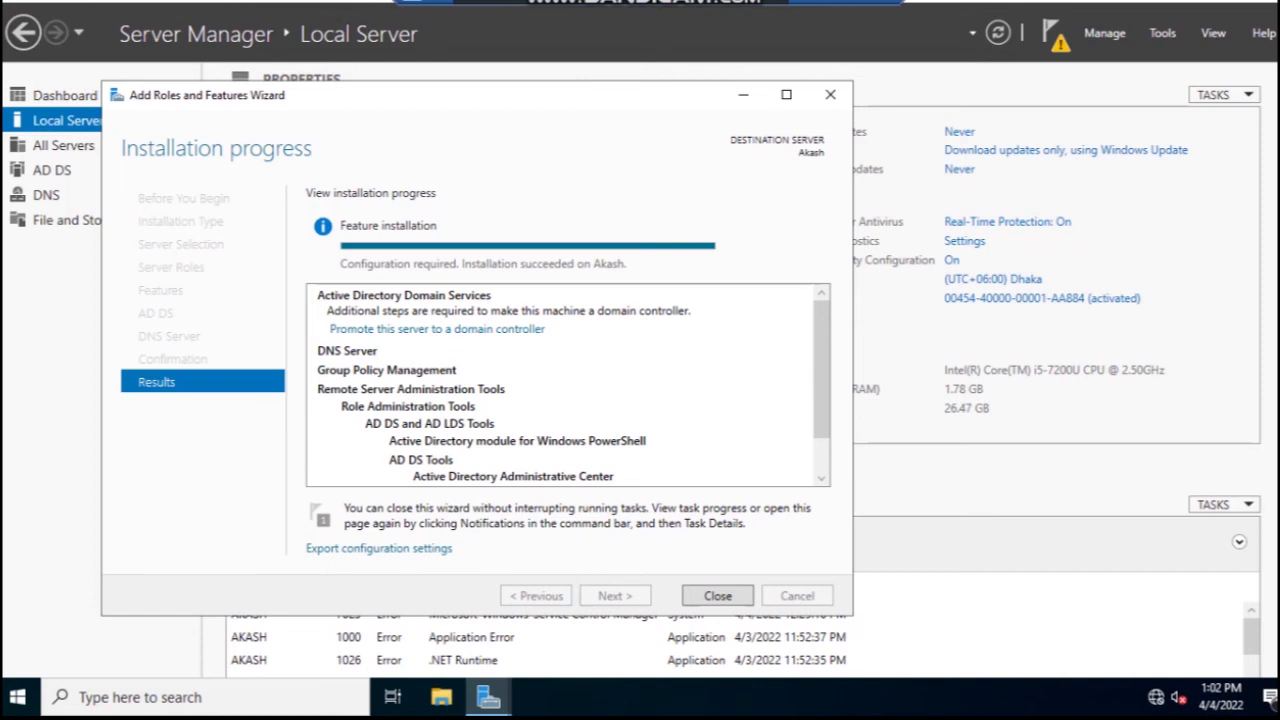
{"action": "key", "text": "Return"}
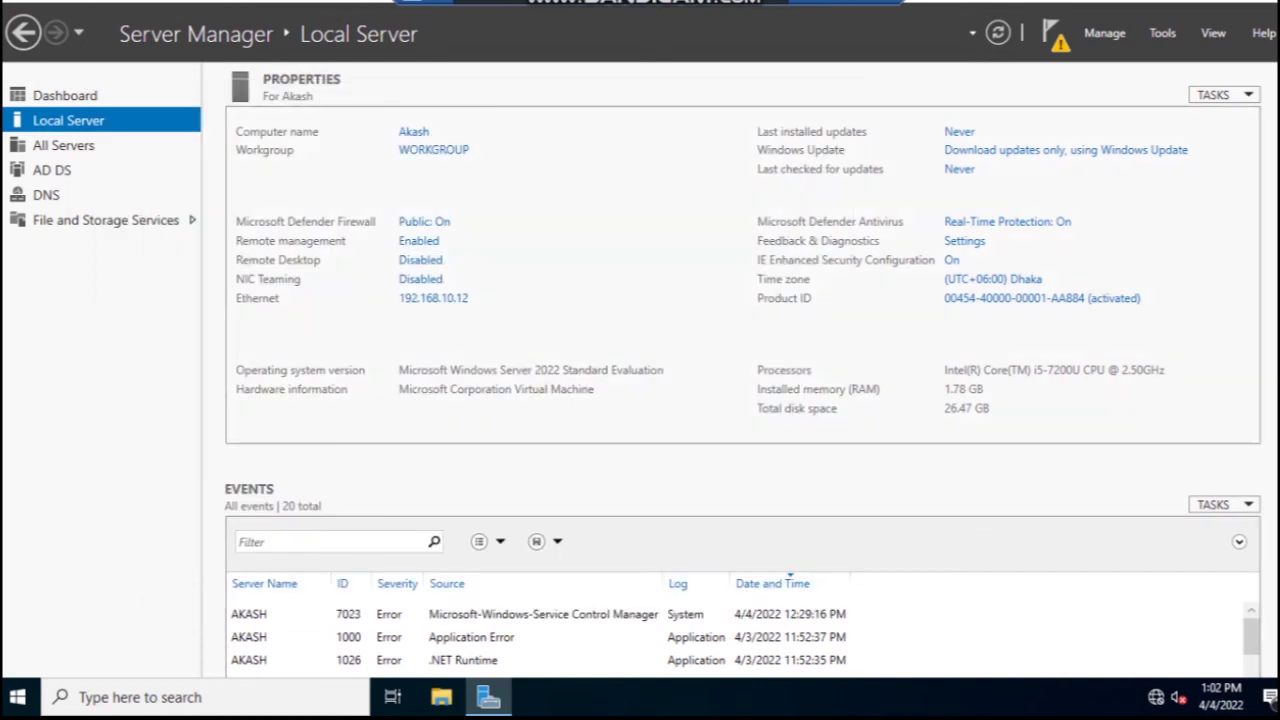
- Launch 'Promote this server to a domain controller' from the Server Manager notifications
{"action": "left_click", "coordinate": [1053, 33]}
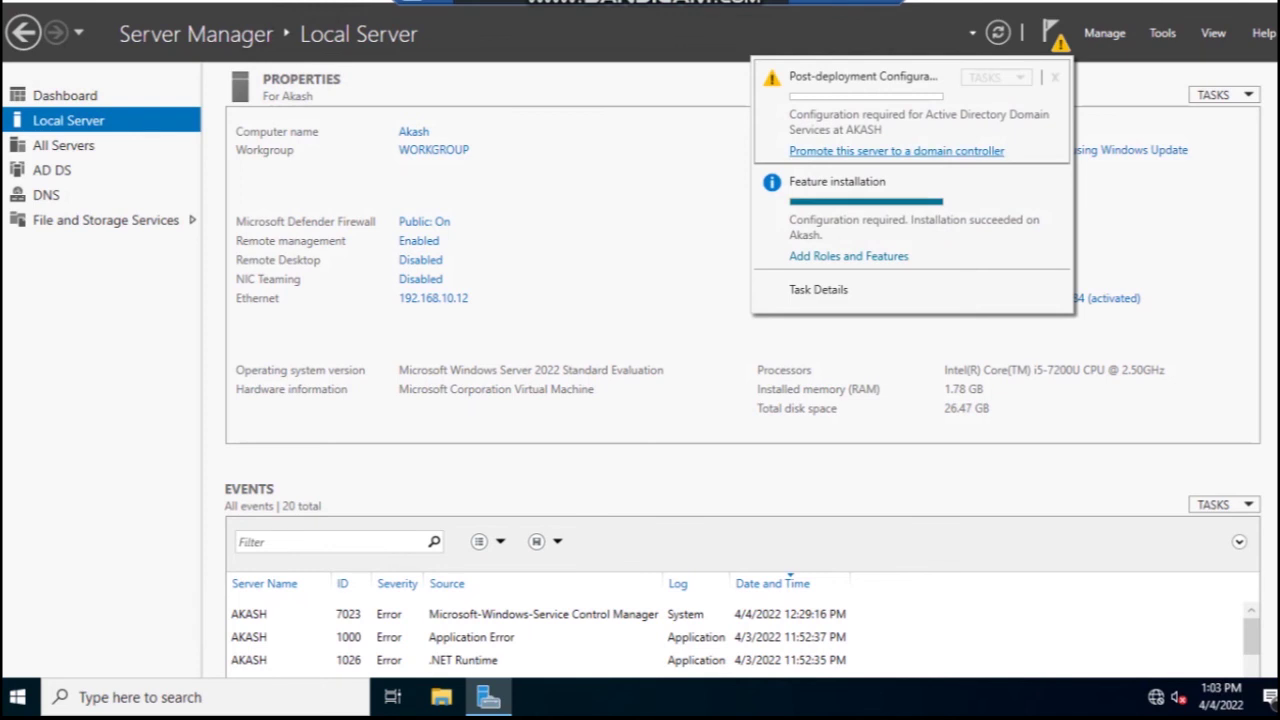
{"action": "left_click", "coordinate": [896, 151]}
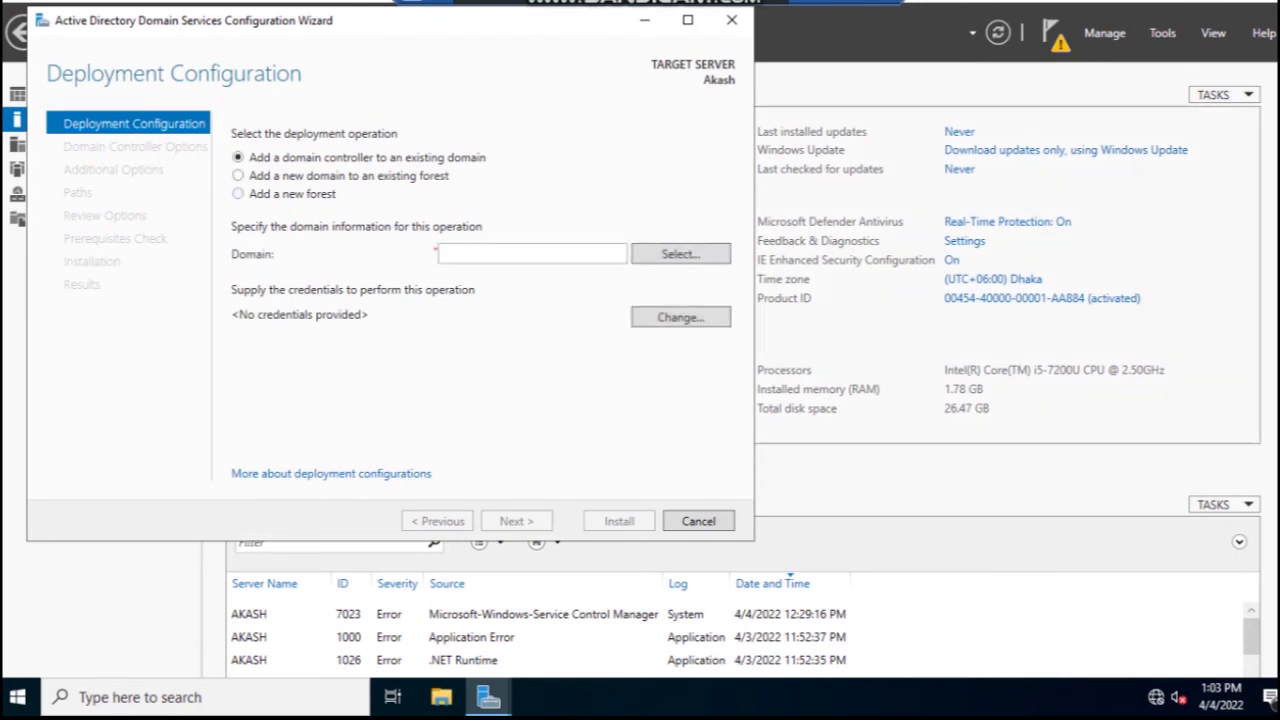
- Choose 'Add a new forest' with root domain name EMCS.com and continue
{"action": "left_click", "coordinate": [238, 193]}
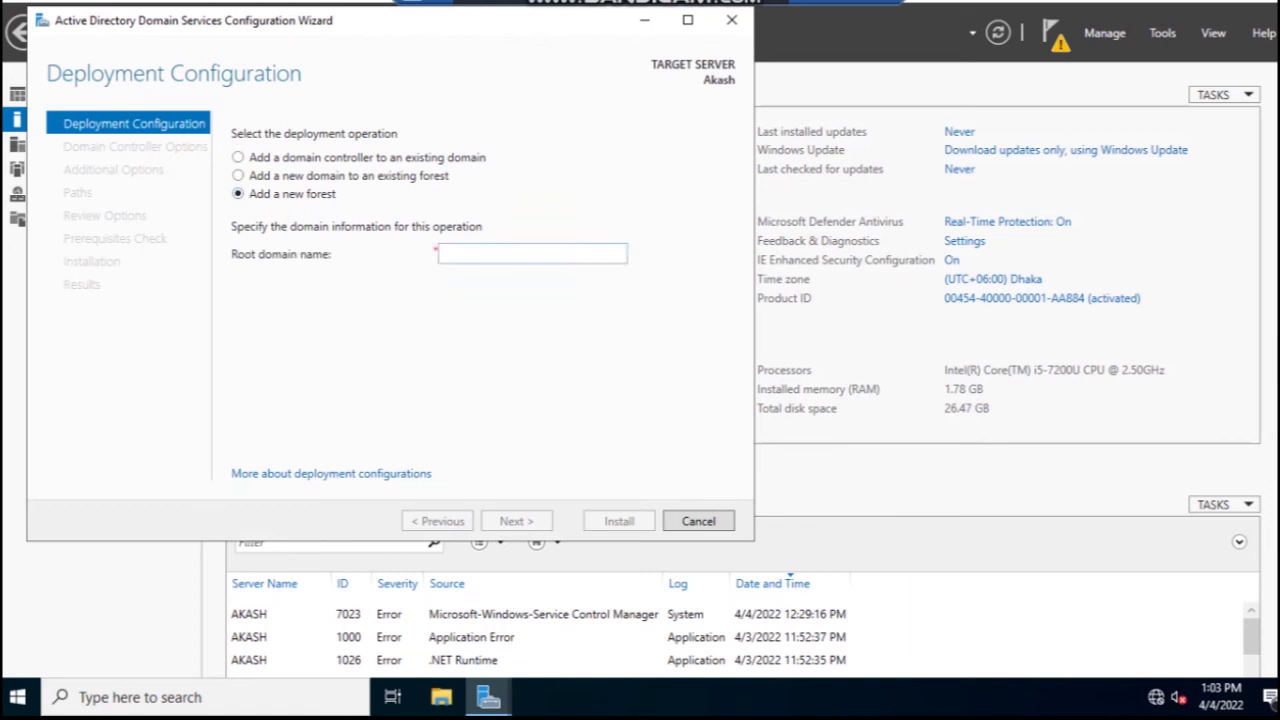
{"action": "left_click", "coordinate": [441, 253]}
{"action": "type", "text": "E"}
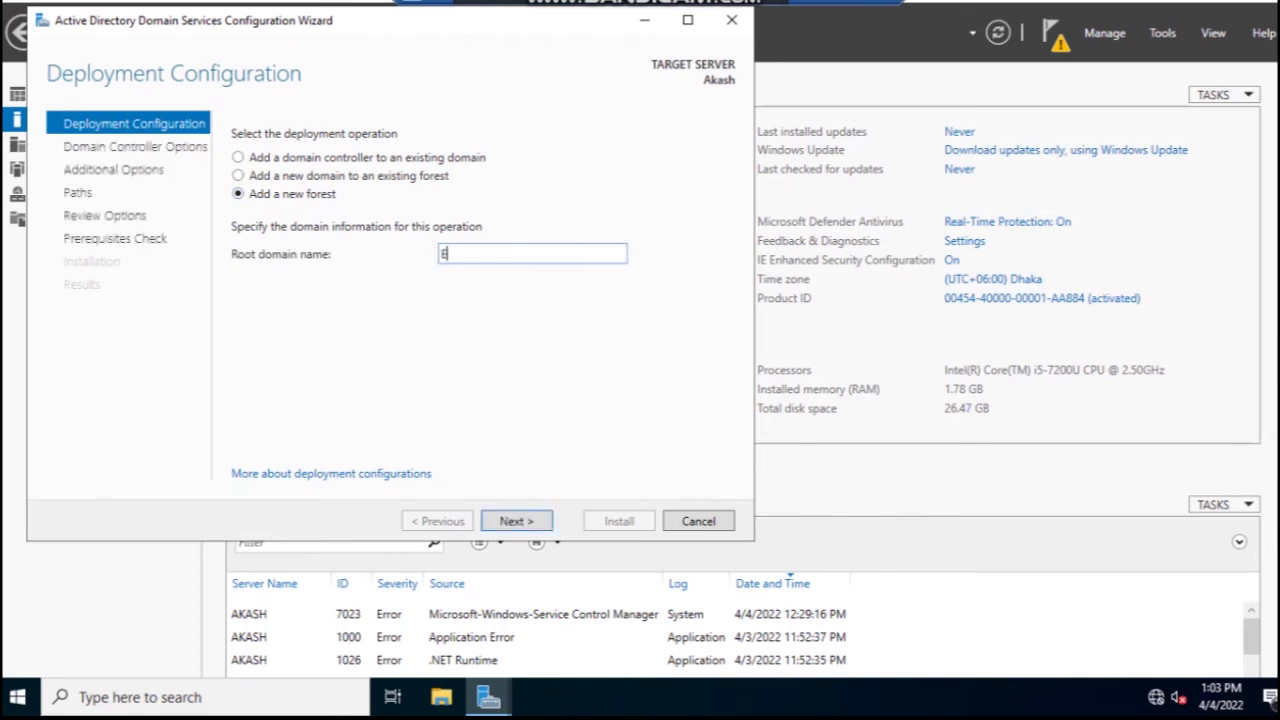
{"action": "type", "text": "MCS.com"}
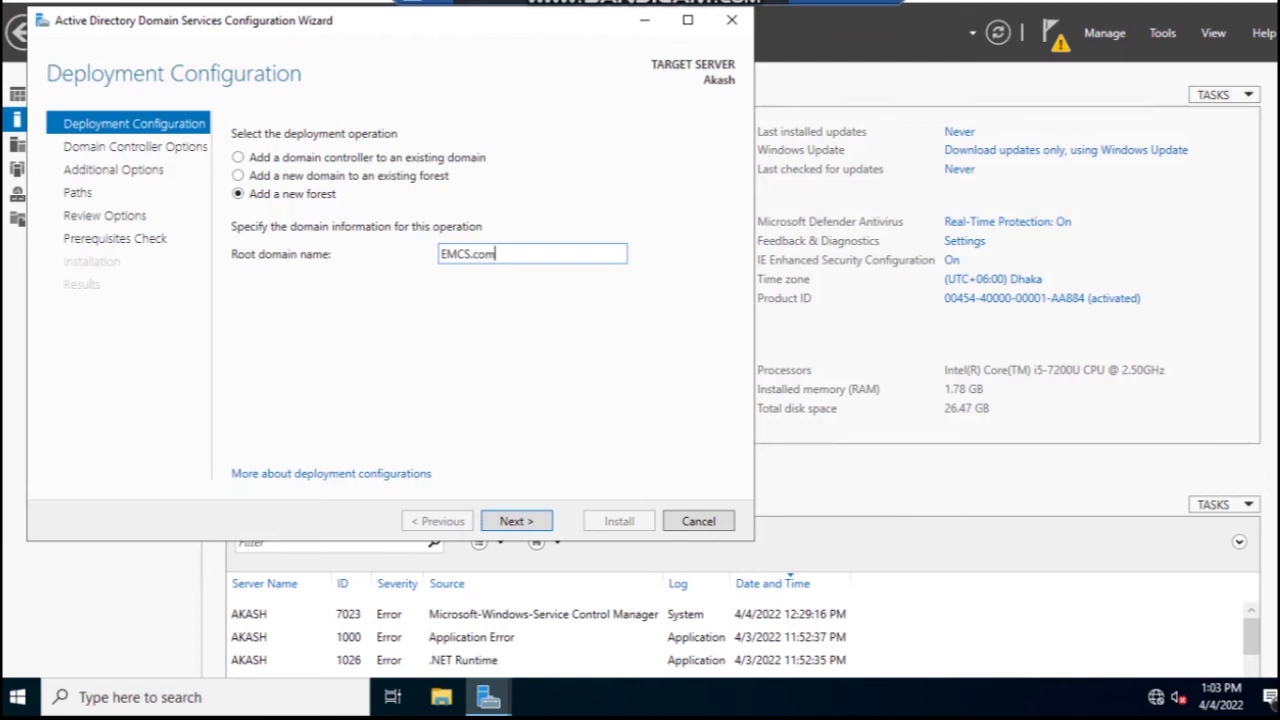
{"action": "key", "text": "Return"}
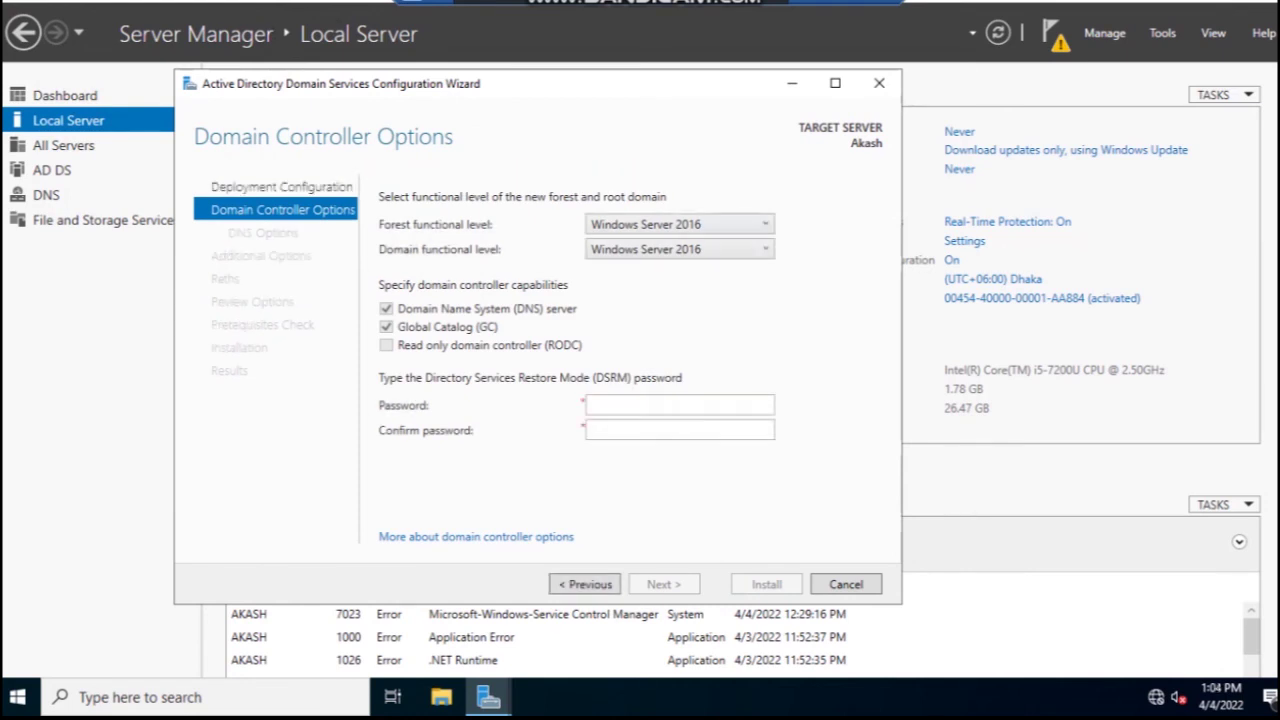
- Enter and confirm the DSRM password, then continue to DNS Options
{"action": "left_click", "coordinate": [680, 405]}
{"action": "type", "text": "P@ssw0r"}
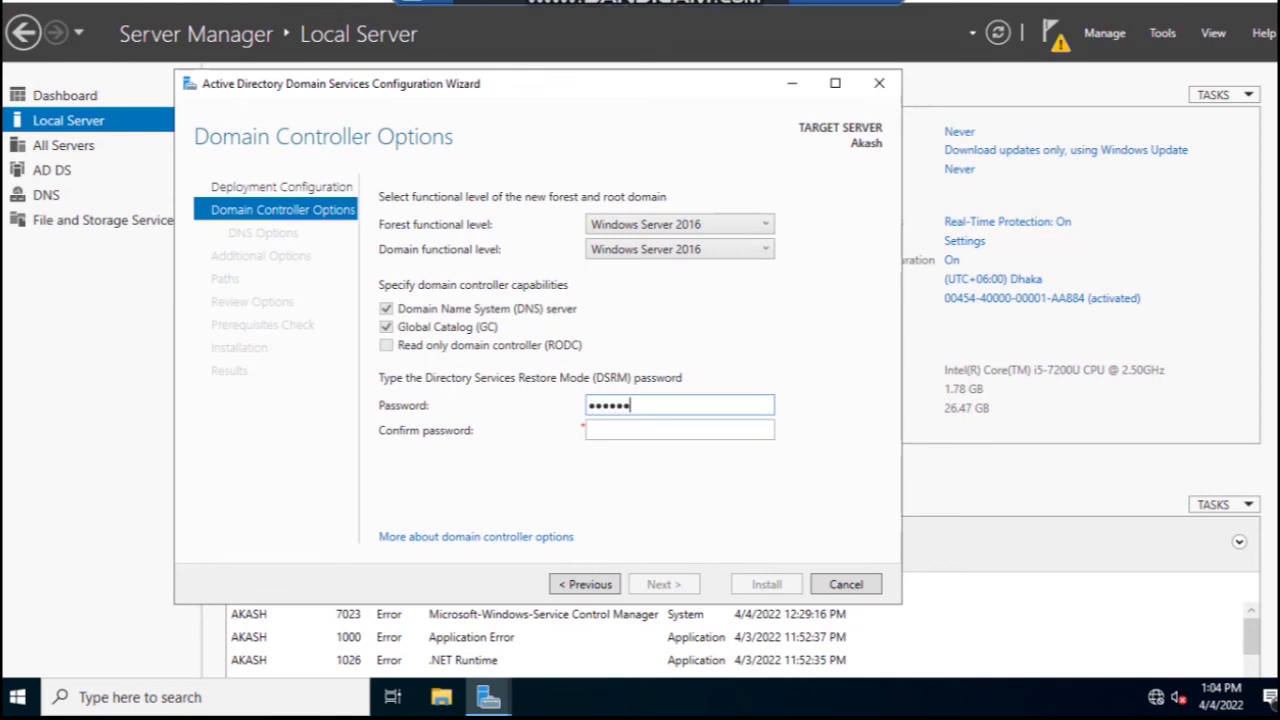
{"action": "type", "text": "d1"}
{"action": "left_click", "coordinate": [680, 430]}
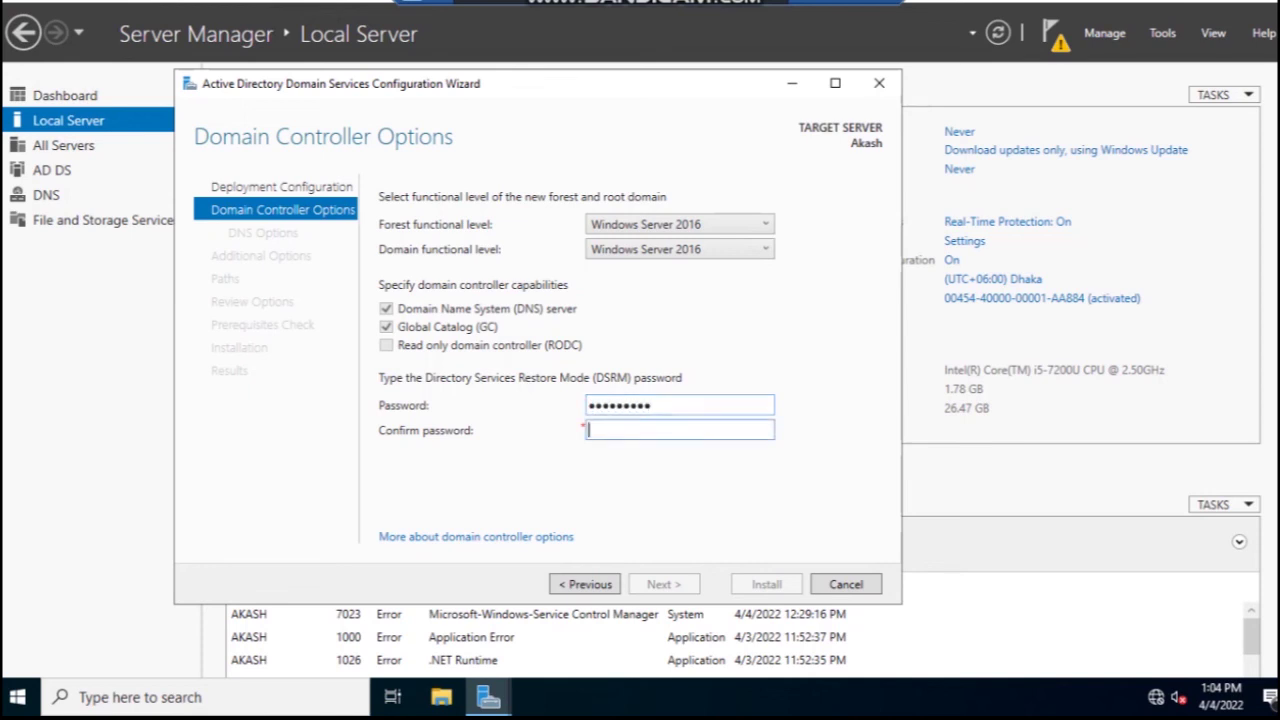
{"action": "type", "text": "P@ssw0rd11"}
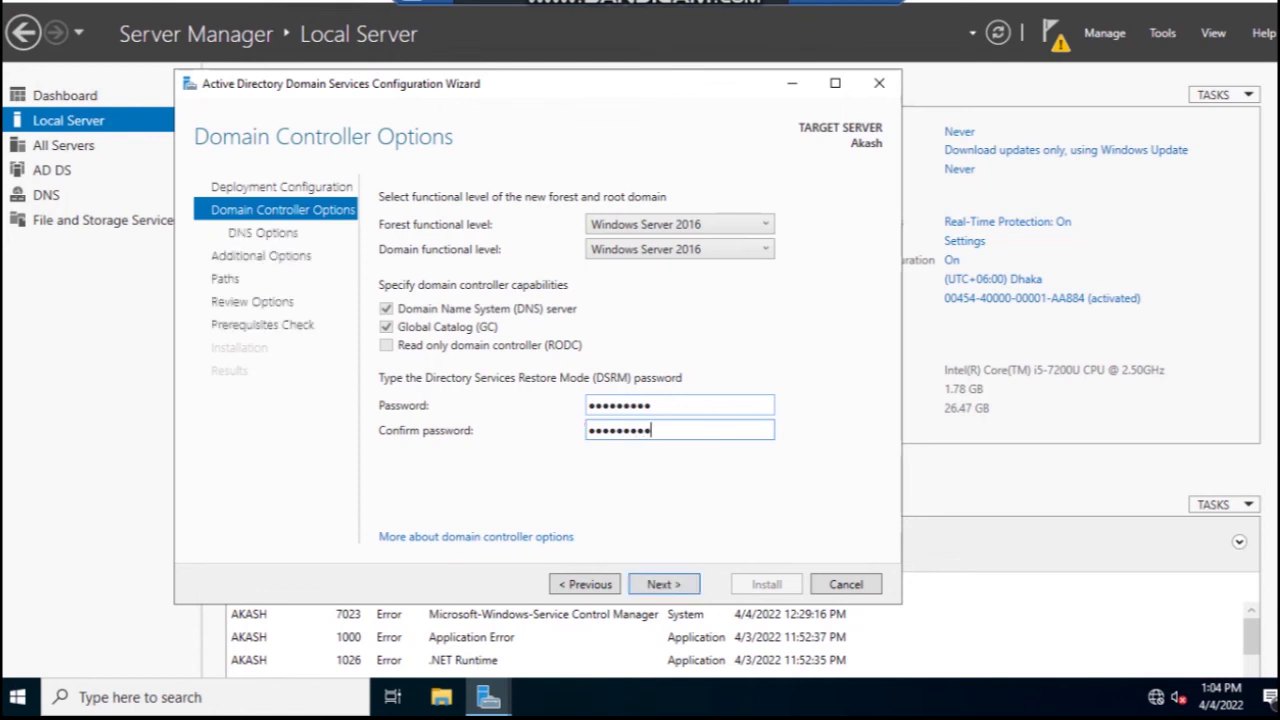
{"action": "key", "text": "Return"}
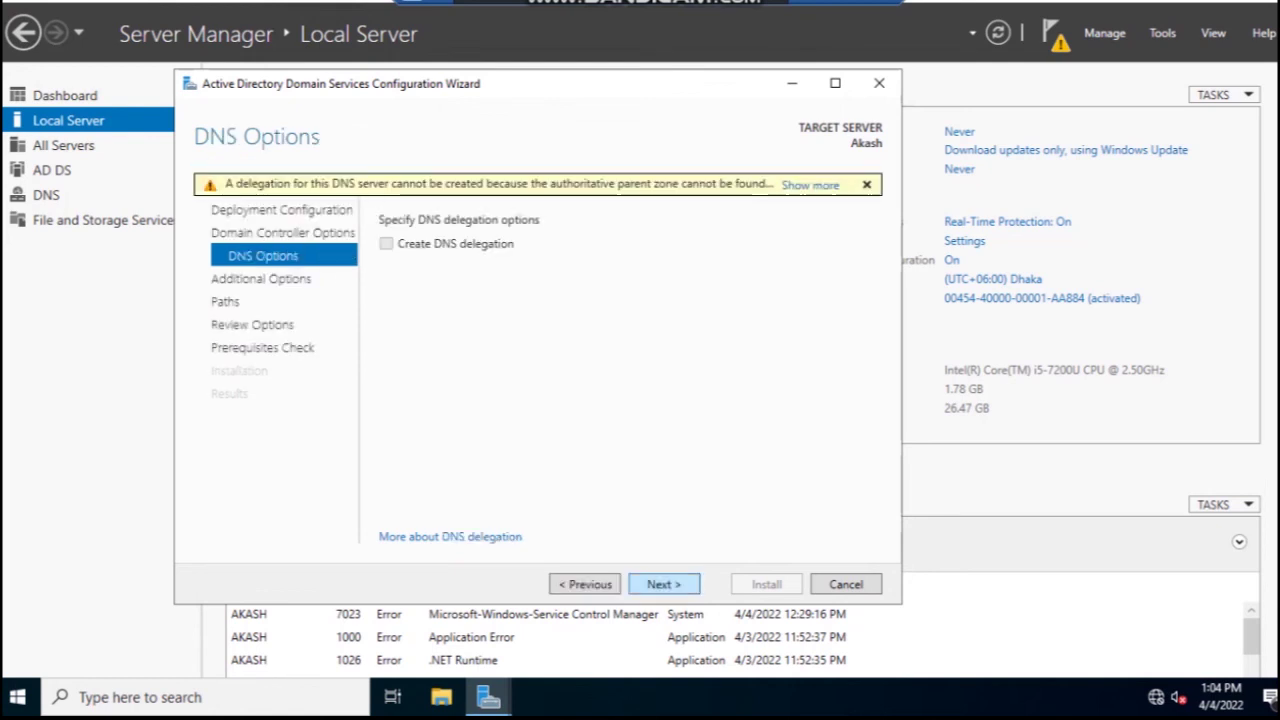
- Leave DNS delegation unchecked and accept NetBIOS domain name EMCS to reach Paths
{"action": "key", "text": "Return"}
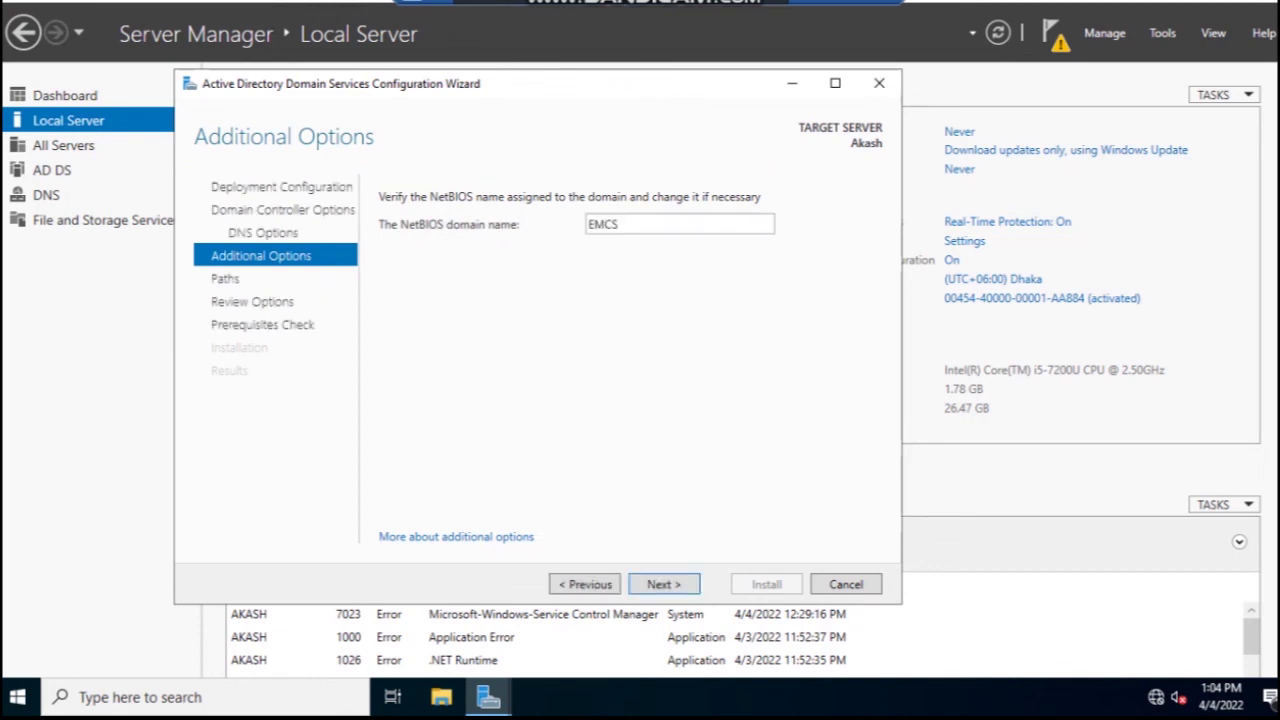
{"action": "key", "text": "Tab"}
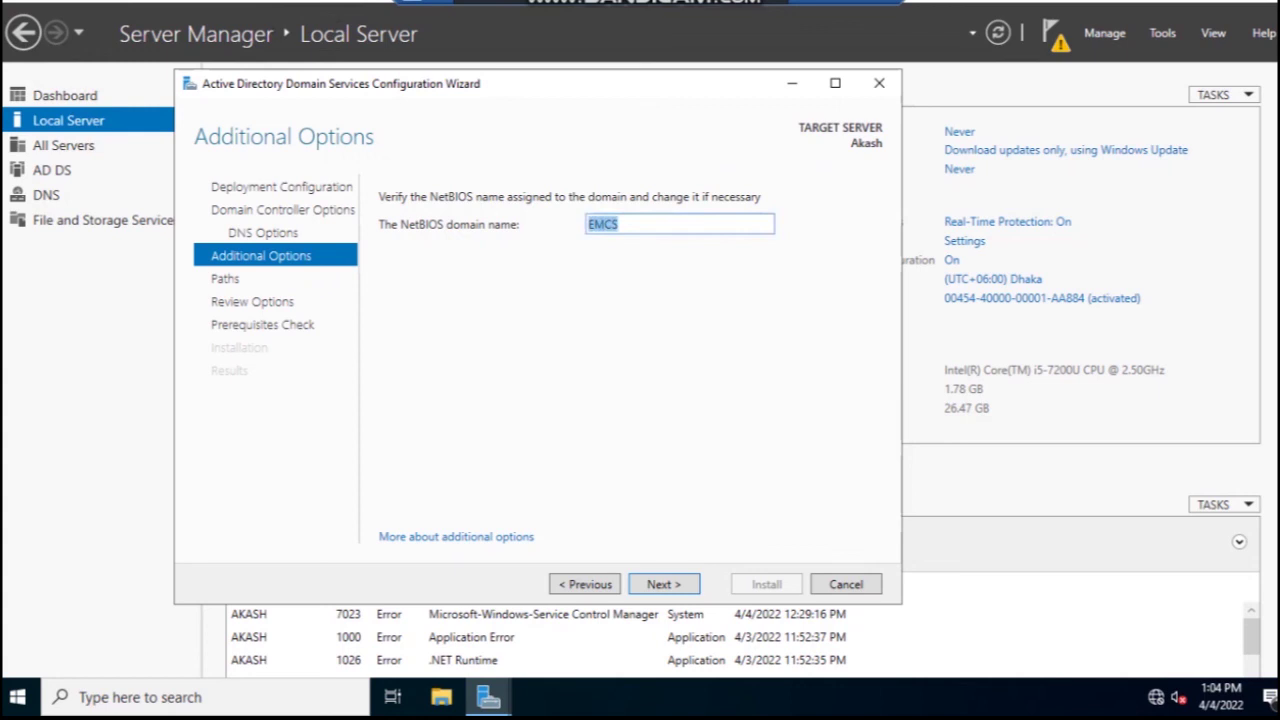
{"action": "key", "text": "Return"}
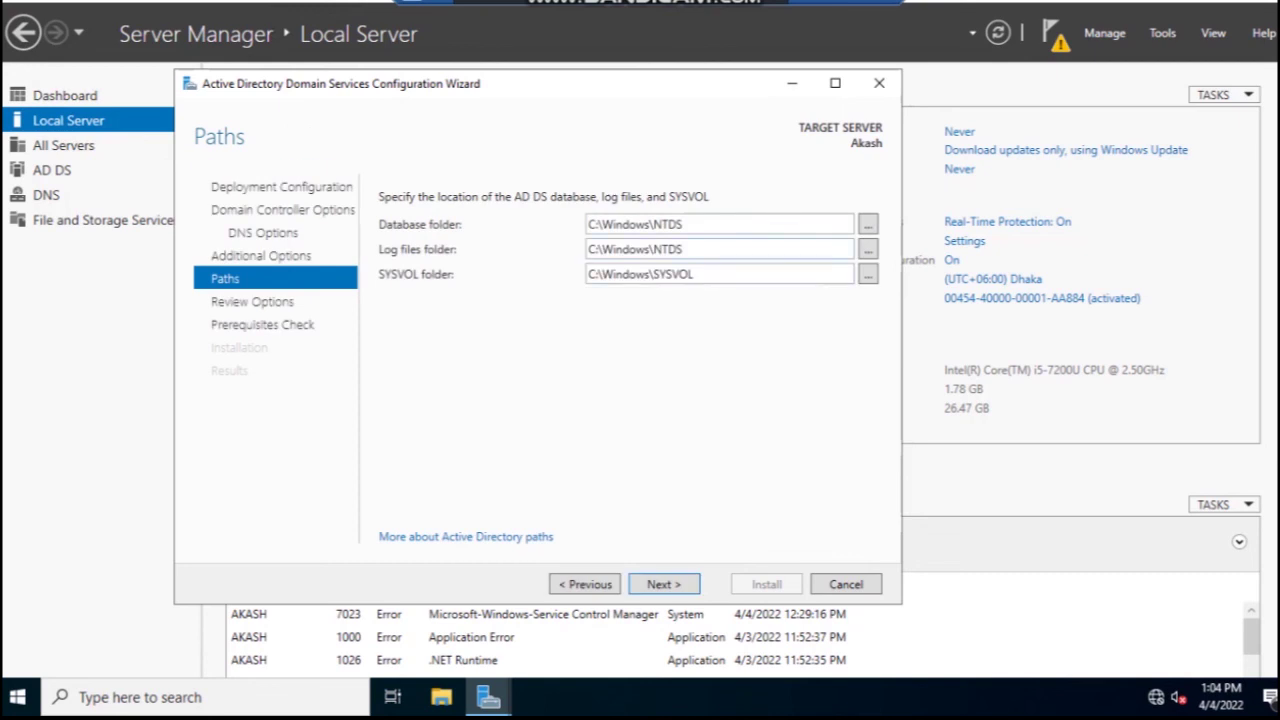
- Accept default NTDS and SYSVOL paths and the review, running prerequisite checks until they pass
{"action": "key", "text": "Return"}
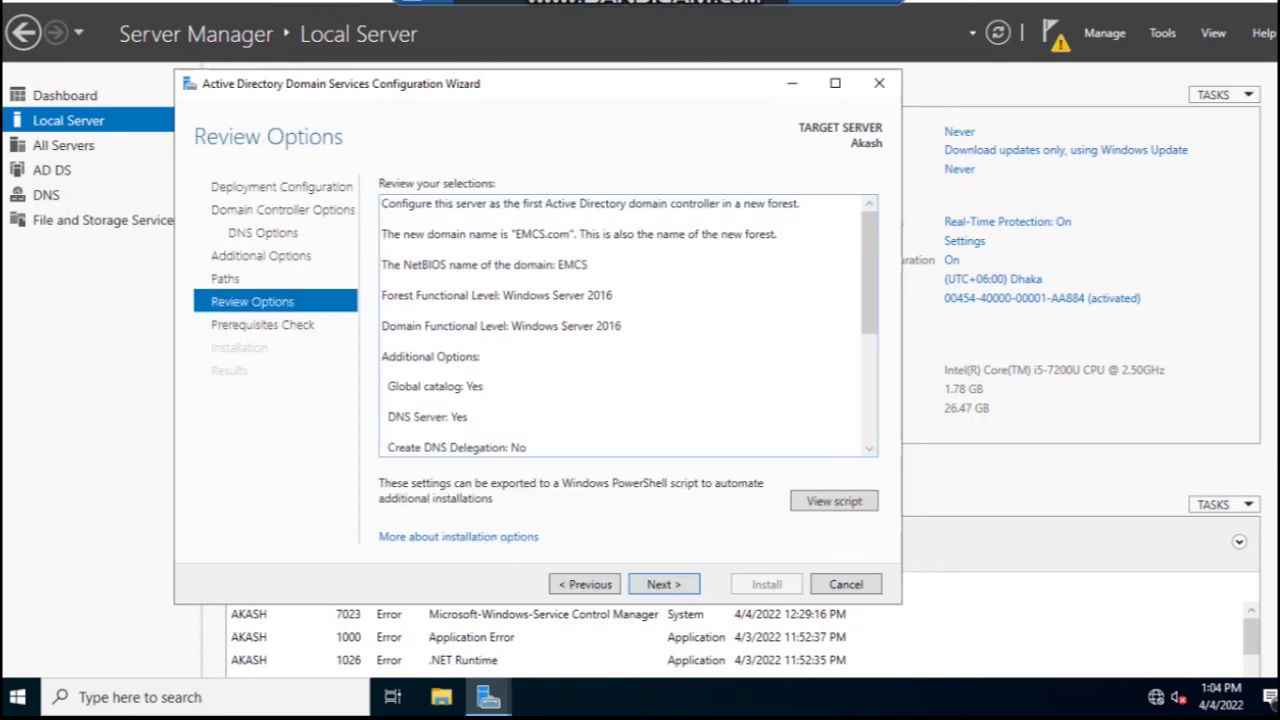
{"action": "key", "text": "Return"}
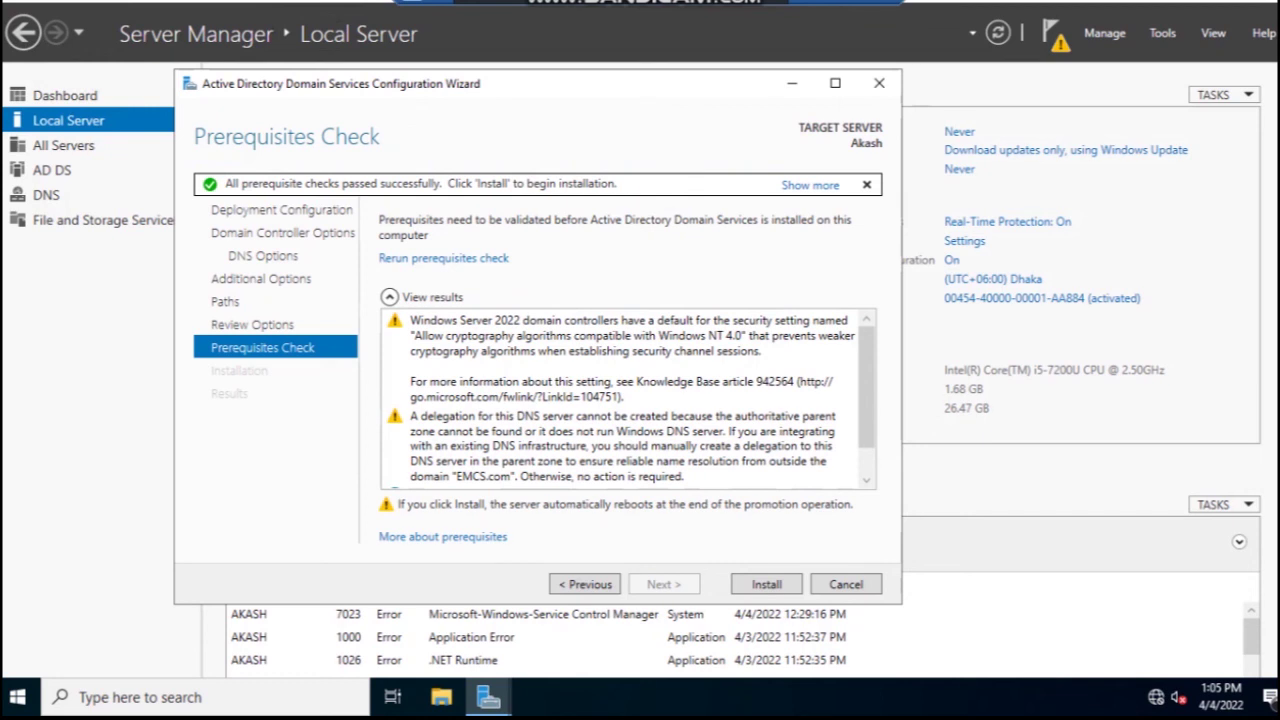
- Install the EMCS.com domain controller promotion, then view Local Server after the reboot
{"action": "key", "text": "Return"}
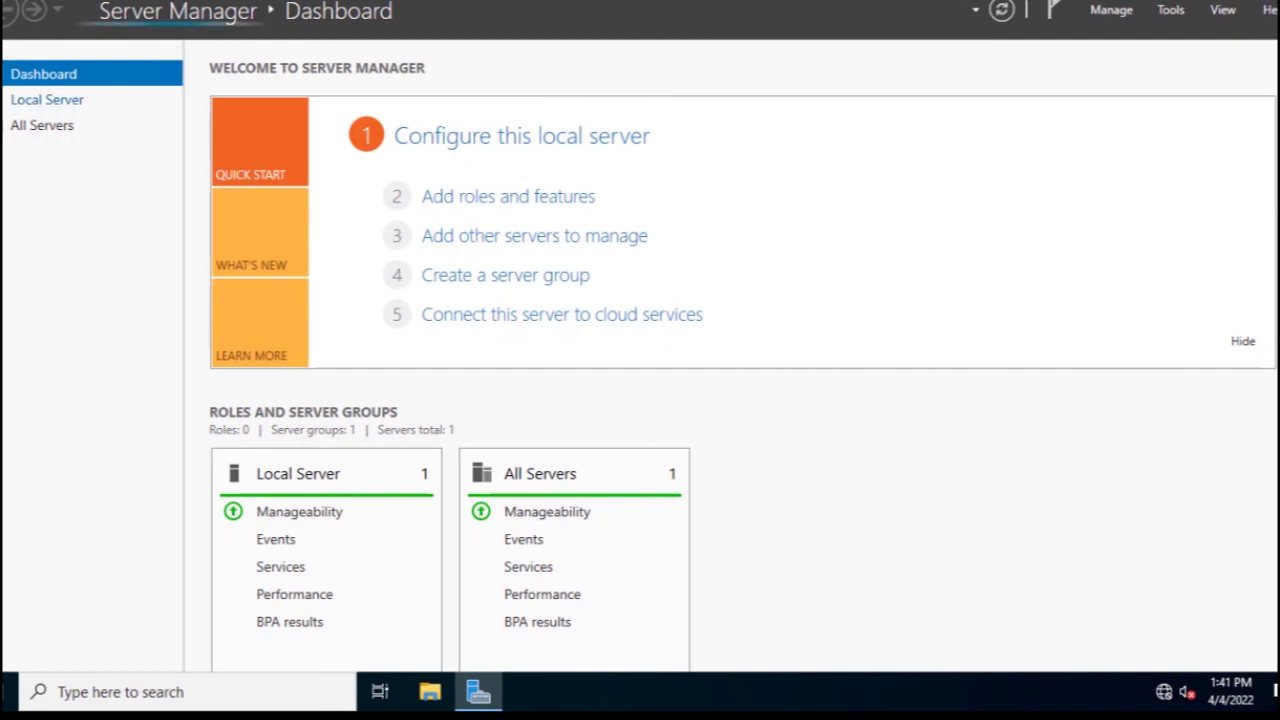
{"action": "left_click", "coordinate": [47, 99]}
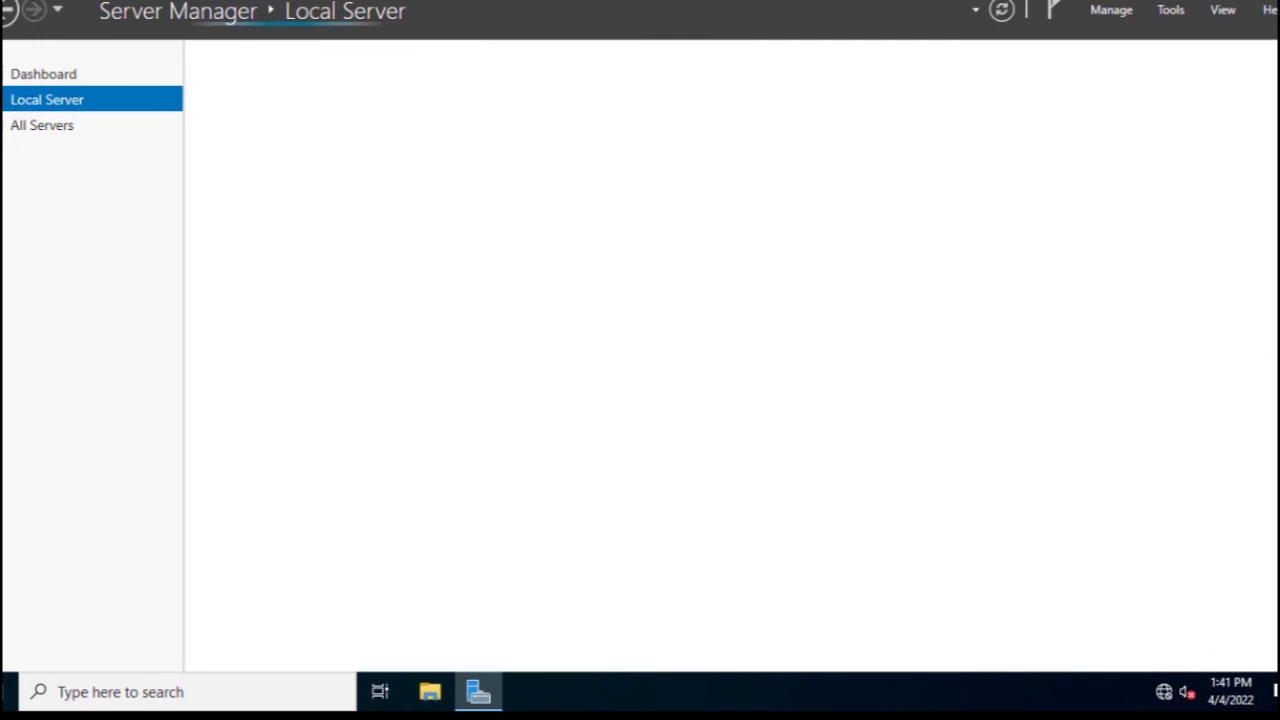